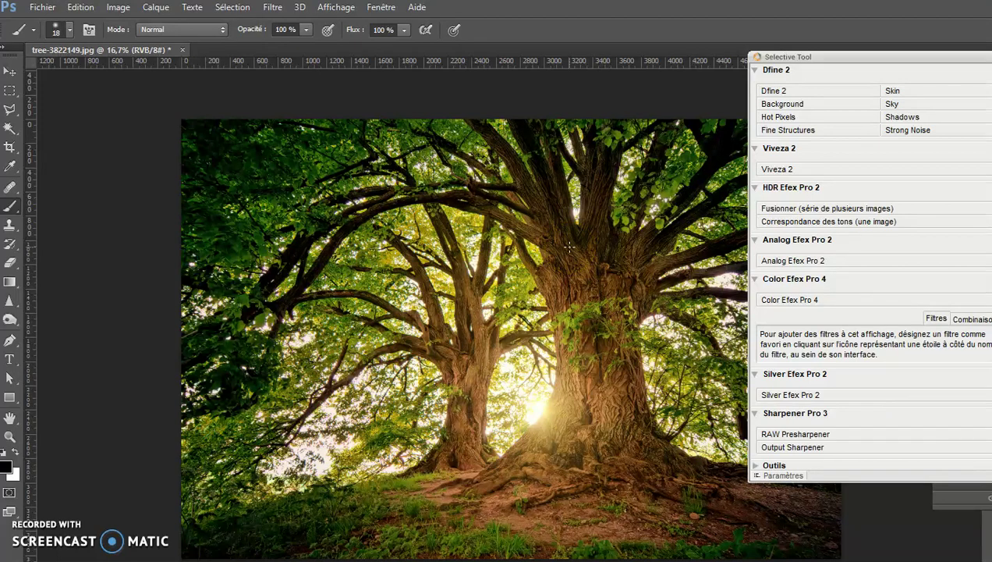
Step: Drag the Nik Collection Selective Tool panel left so it sits fully over the tree photo
click(796, 61)
drag(796, 59, 693, 46)
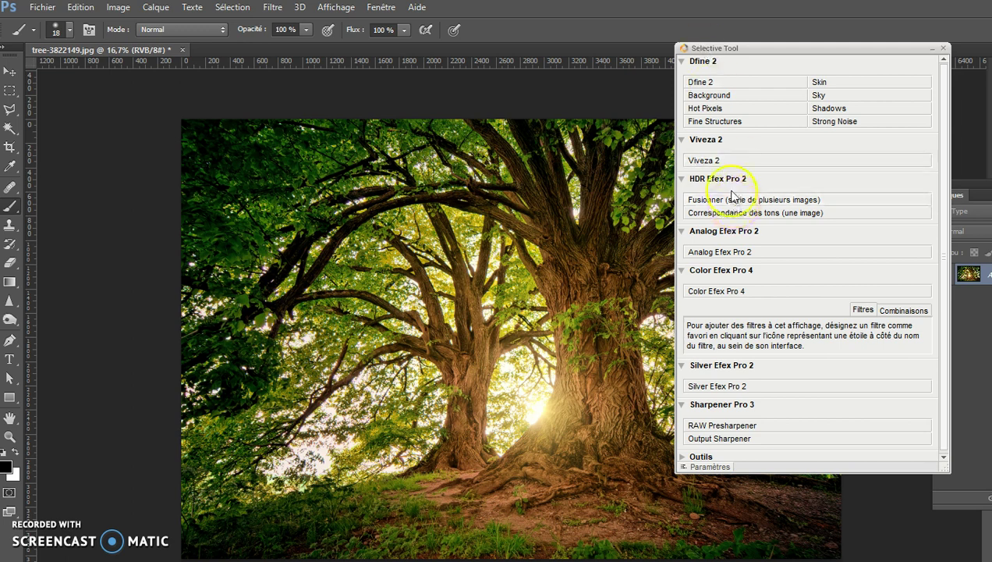
drag(711, 53, 575, 61)
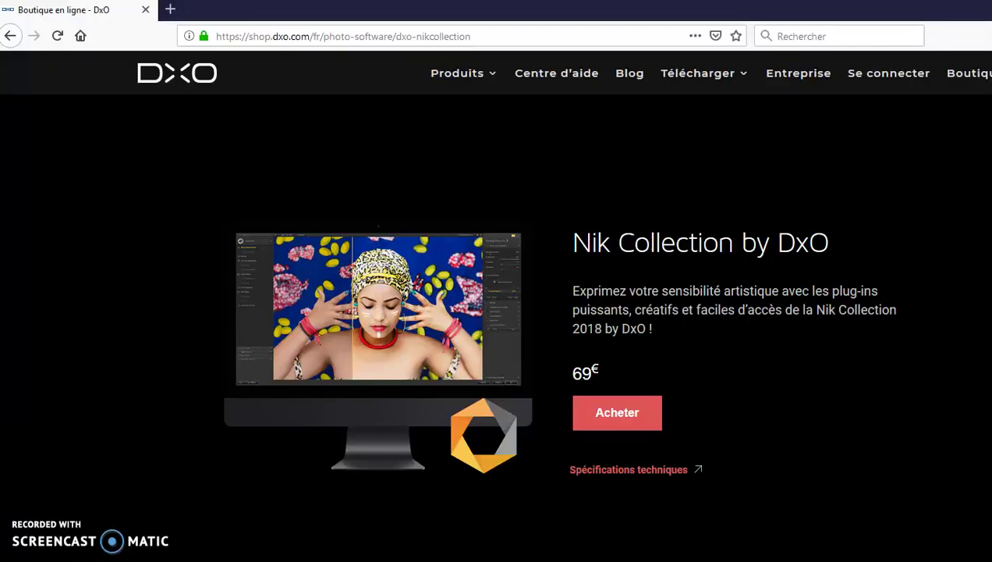
Step: In Firefox, go back to nikcollection.dxo.com and scroll down to the plug-in cards
click(911, 529)
click(10, 35)
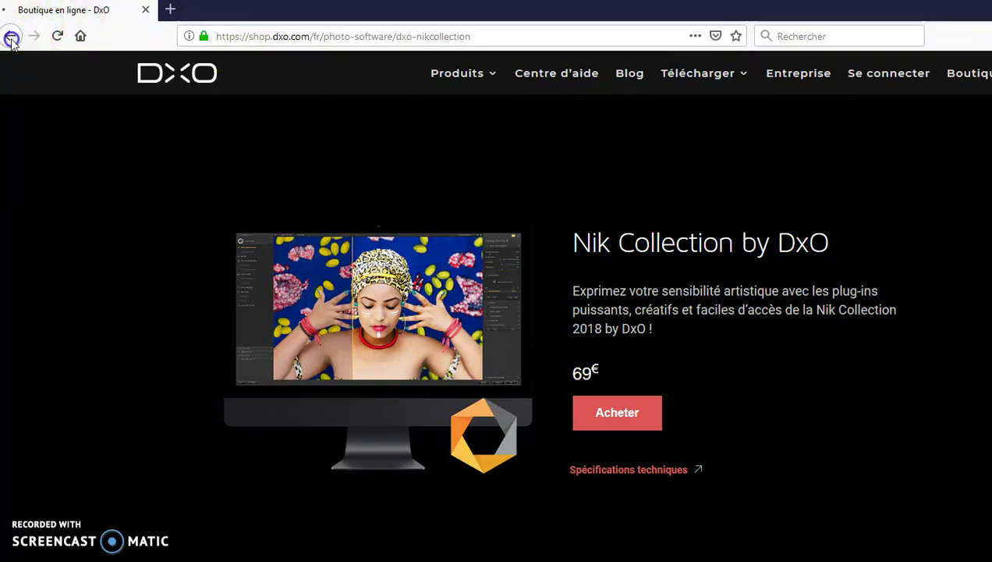
scroll(470, 397, down, 4)
scroll(514, 372, down, 4)
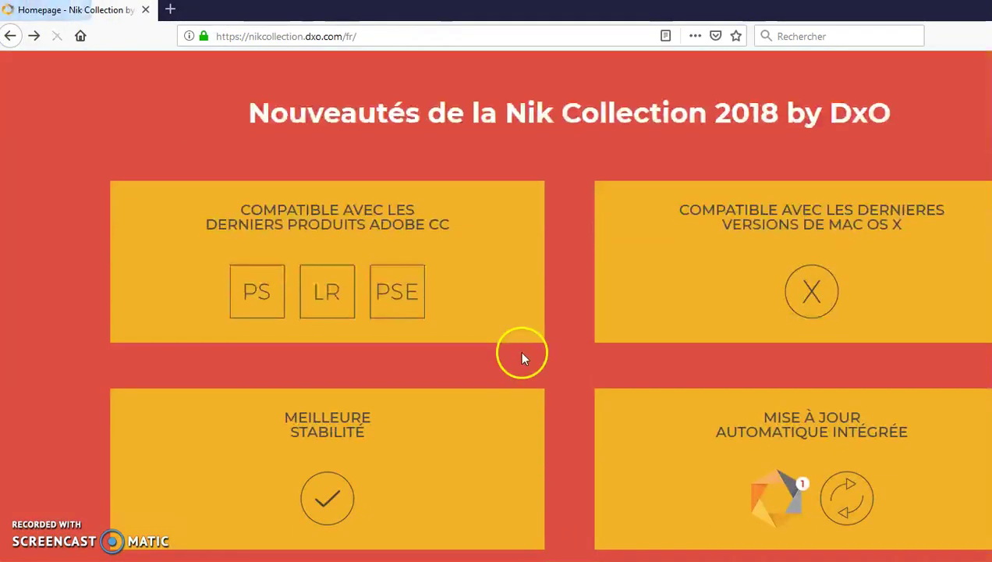
scroll(525, 354, down, 4)
scroll(523, 361, down, 5)
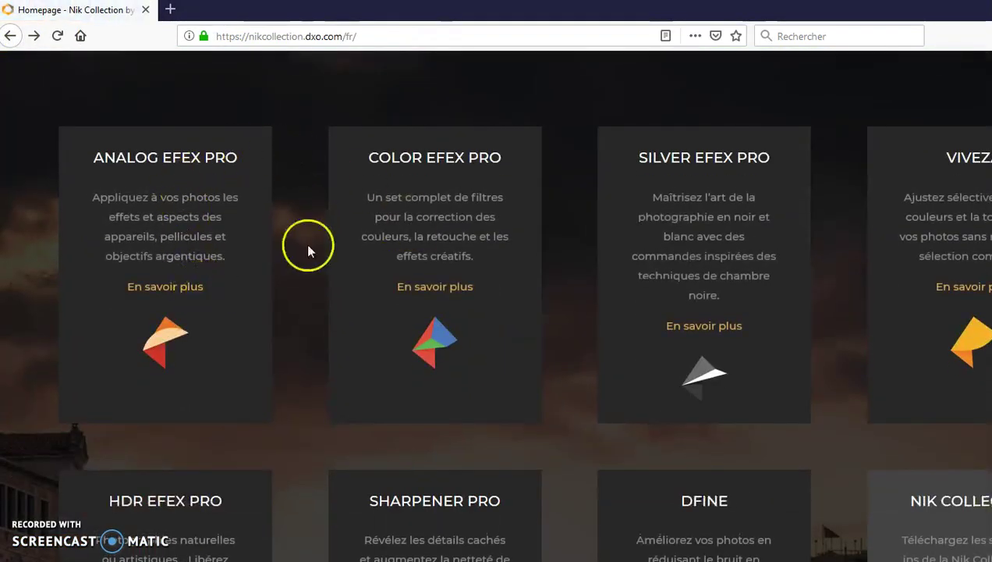
scroll(696, 252, down, 1)
scroll(695, 252, down, 2)
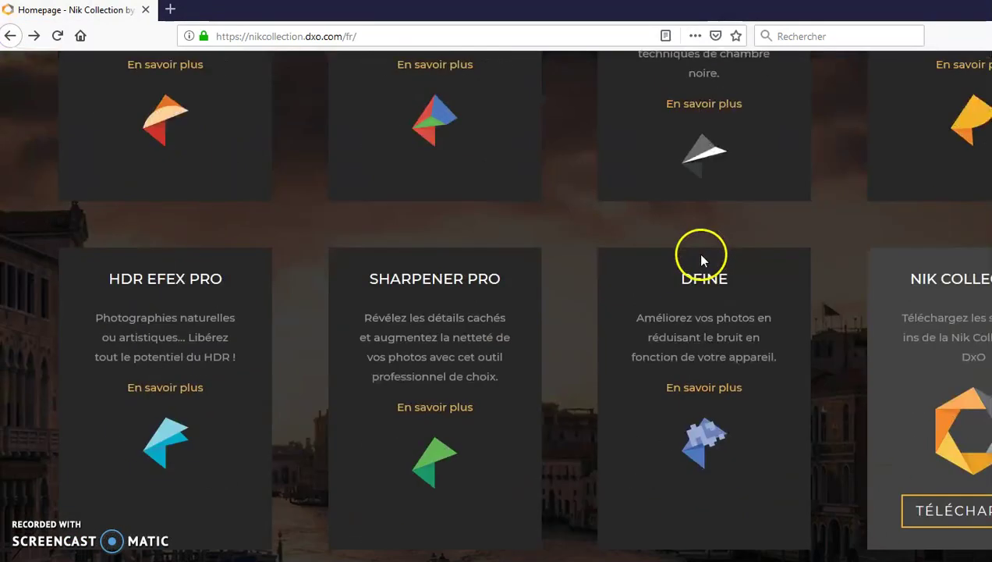
scroll(695, 252, up, 2)
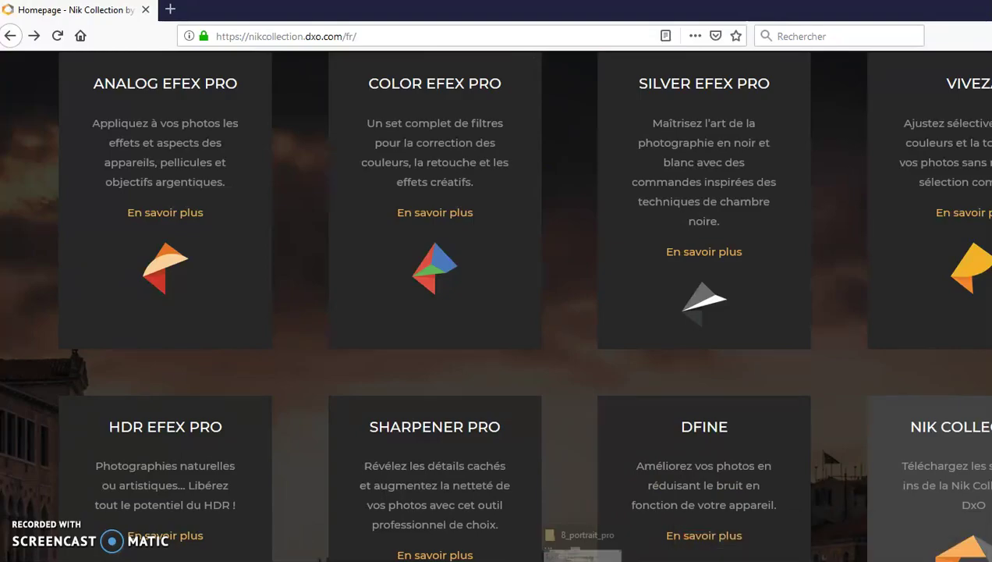
Step: Back in Photoshop, shift the Selective Tool panel right and launch Analog Efex Pro 2
click(519, 539)
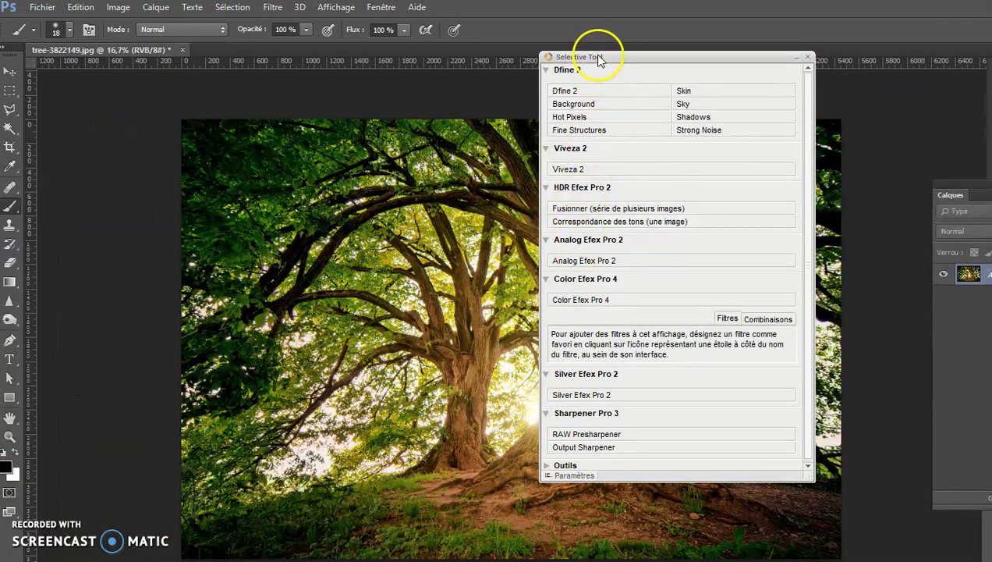
drag(597, 58, 742, 59)
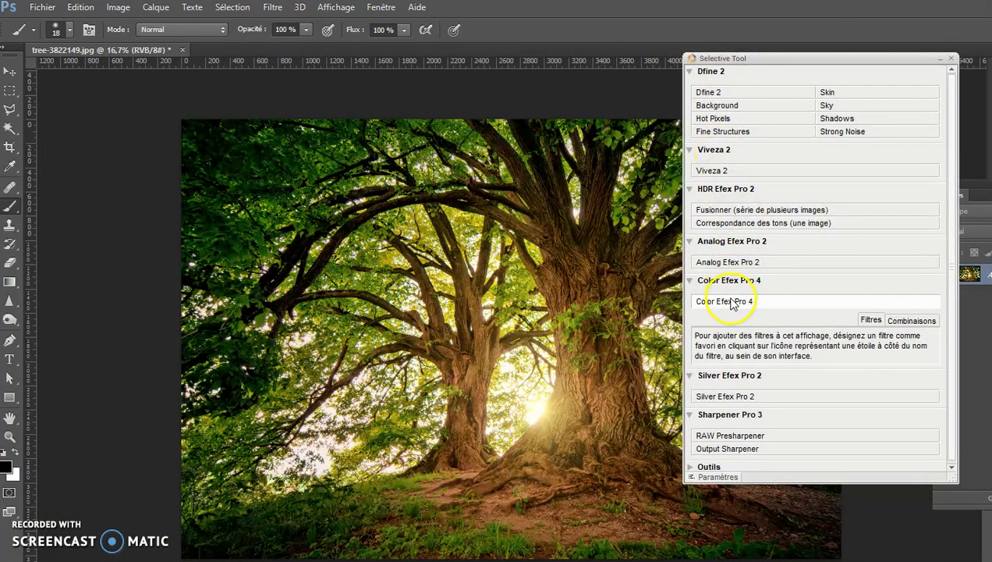
click(724, 264)
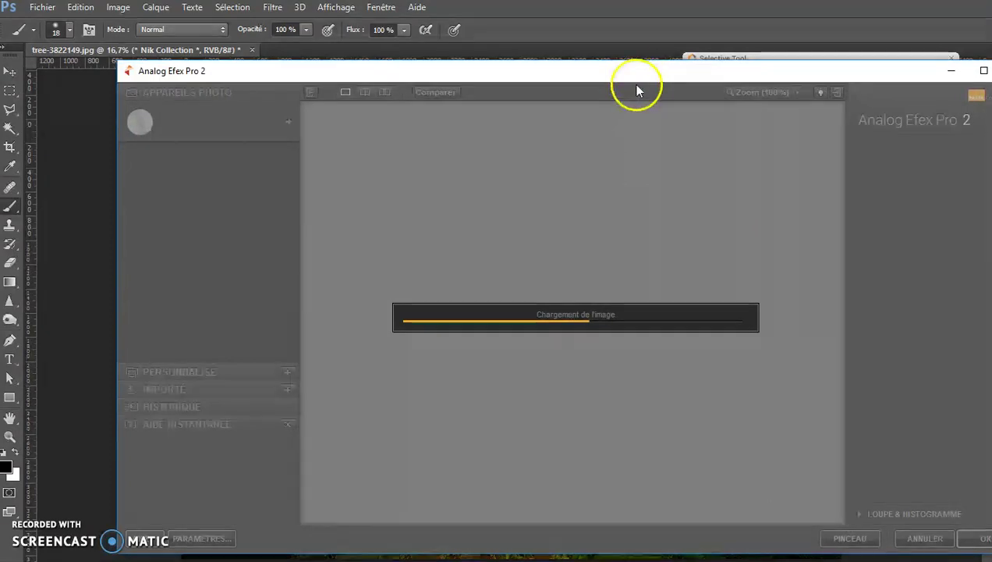
mouse_move(638, 84)
mouse_down()
mouse_move(639, 73)
mouse_move(532, 52)
mouse_up()
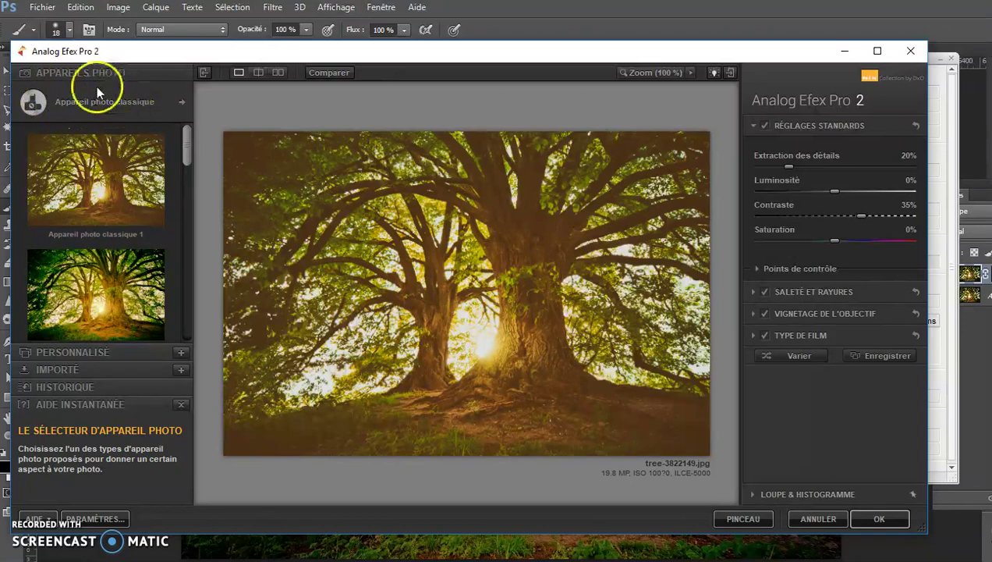
Step: Choose the Collodion humide camera and apply its Collodion humide 2 preset
click(182, 102)
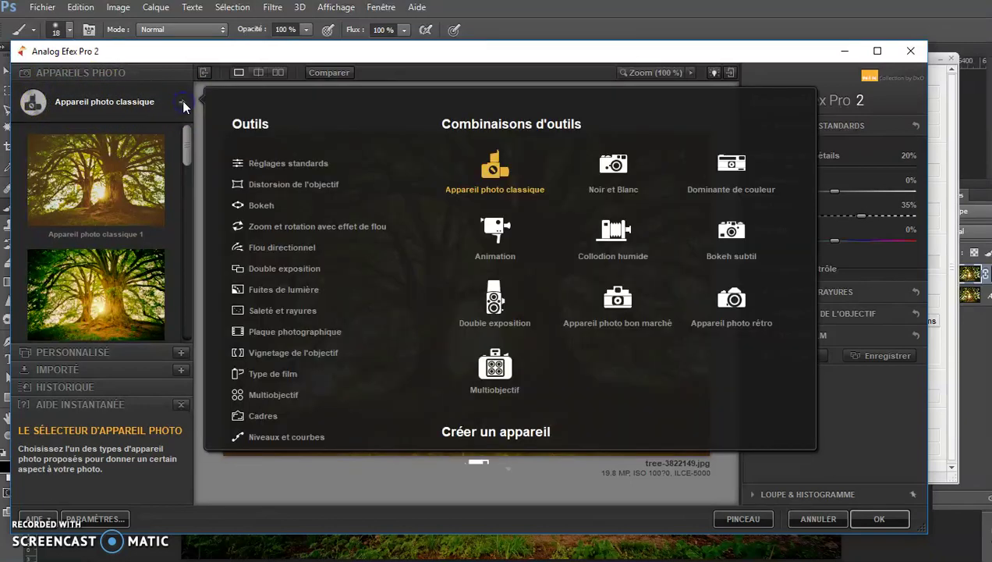
click(609, 244)
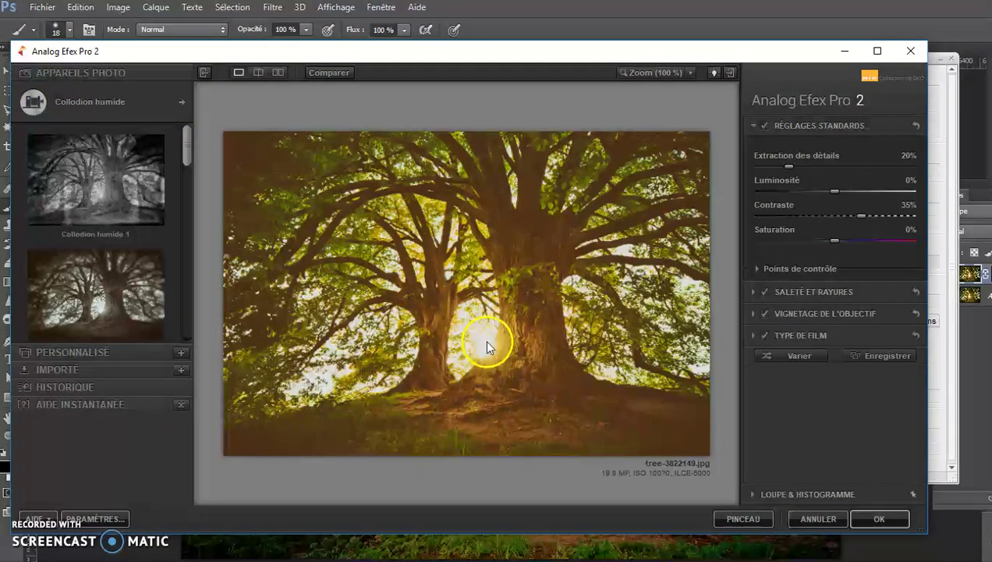
click(80, 264)
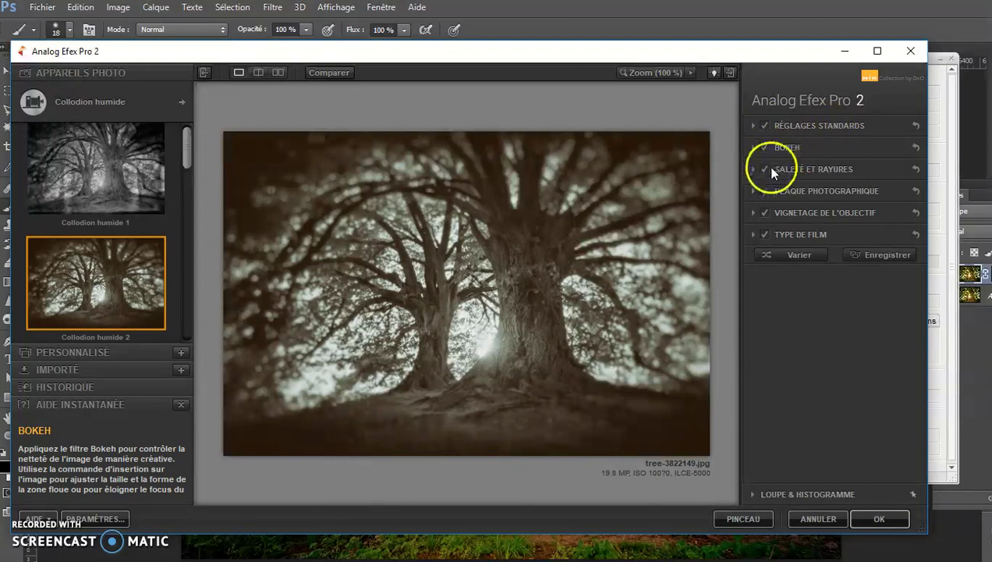
Step: Set the standard Luminosité setting to -3%
click(754, 126)
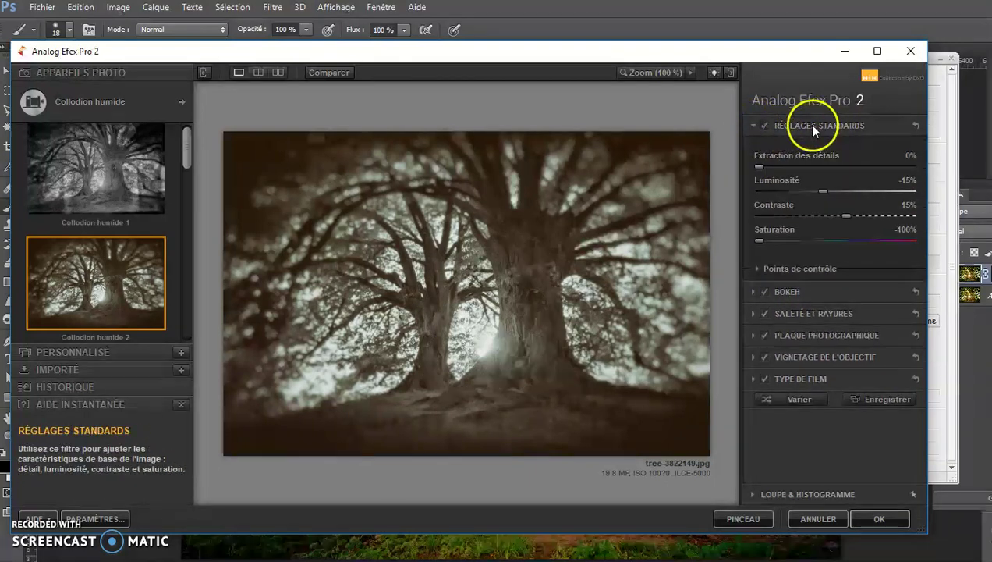
drag(821, 192, 792, 190)
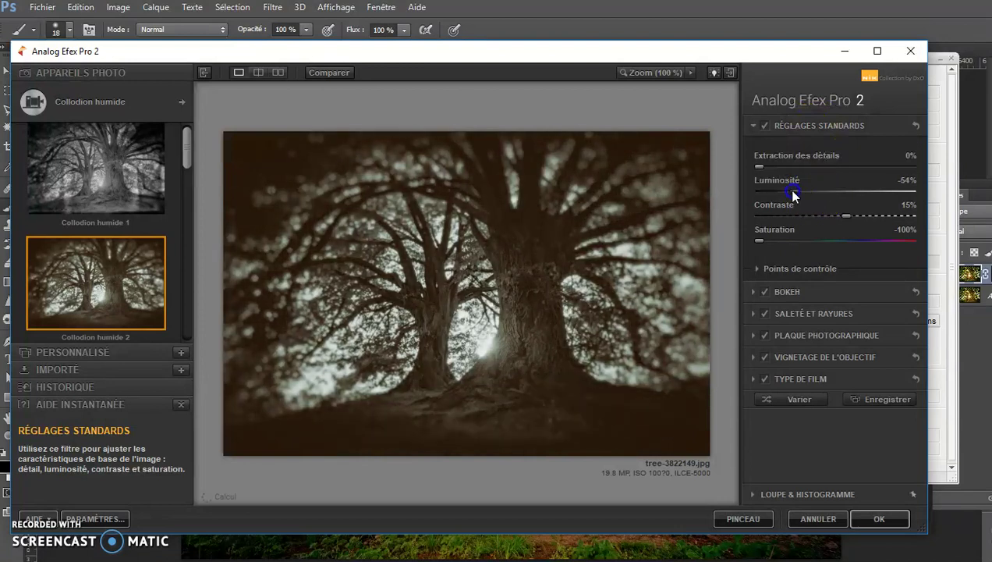
drag(793, 190, 832, 191)
Step: Place a control point on the upper-right branches and adjust its brightness
click(770, 270)
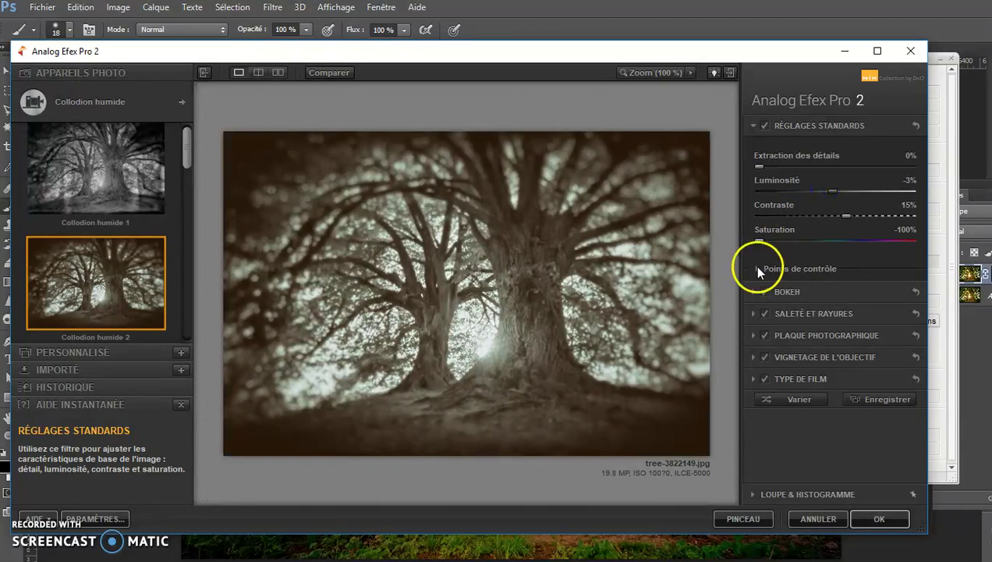
click(770, 301)
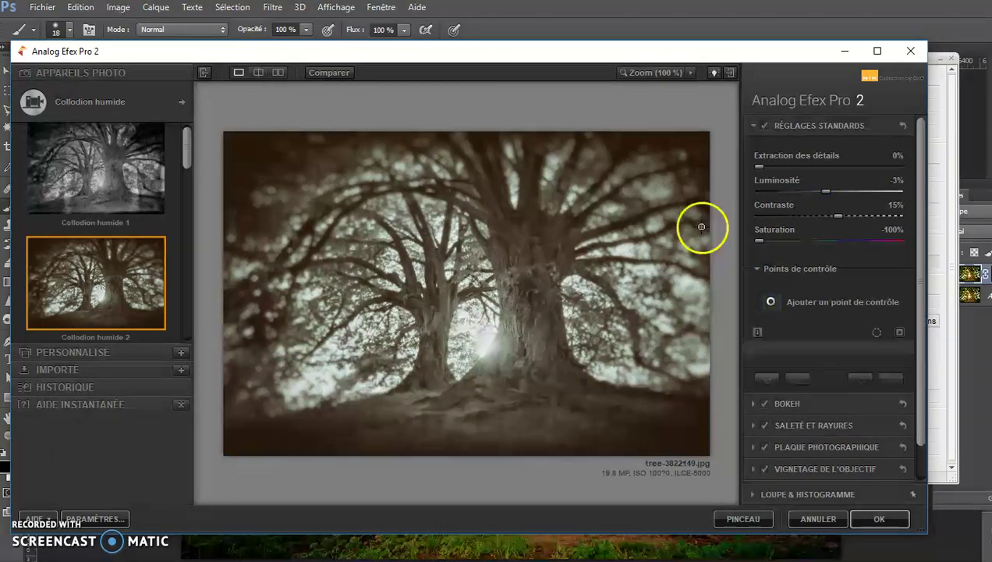
click(652, 171)
drag(601, 194, 569, 197)
Step: Enlarge the first control point and add a second one darkening the lower-left ground
click(631, 172)
drag(616, 172, 589, 169)
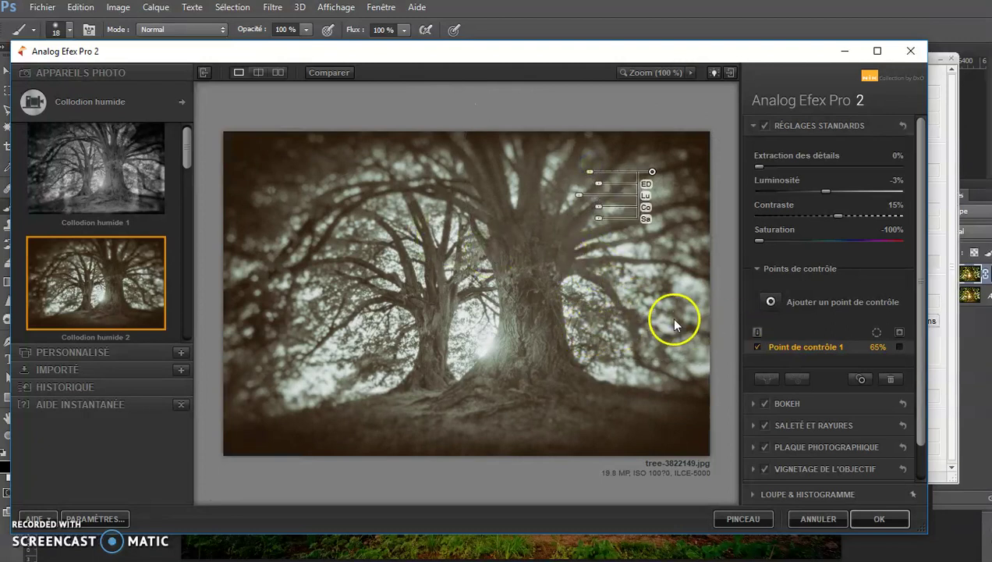
click(771, 301)
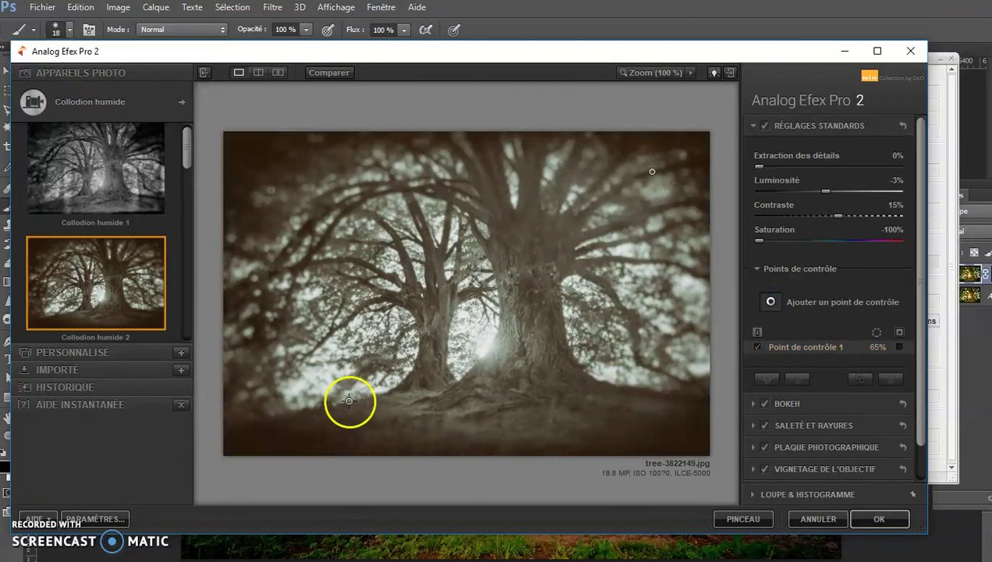
click(282, 426)
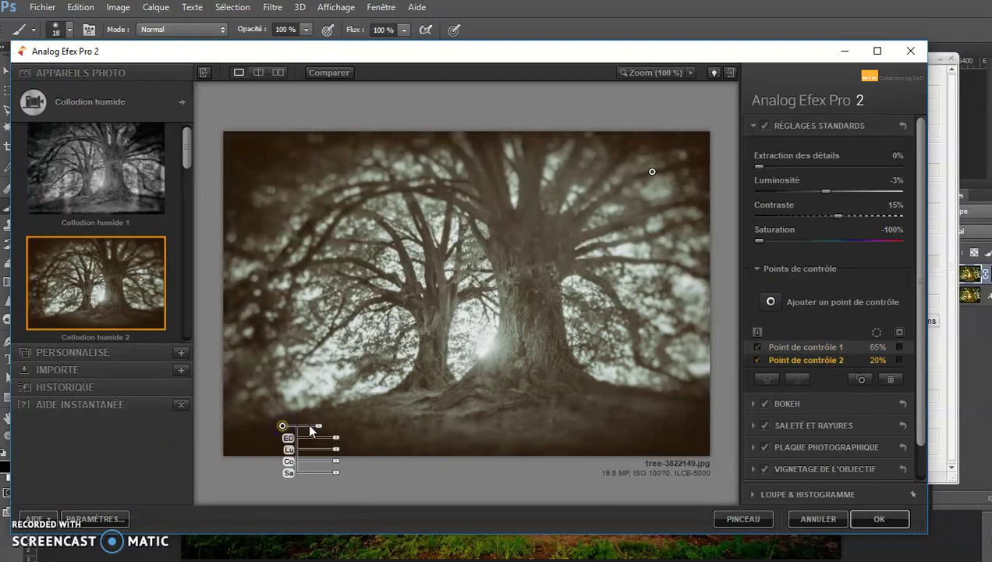
mouse_move(335, 449)
mouse_down()
mouse_move(305, 453)
mouse_move(340, 425)
mouse_up()
Step: Move the first control point onto the left tree, delete the second, and collapse Points de contrôle
click(330, 180)
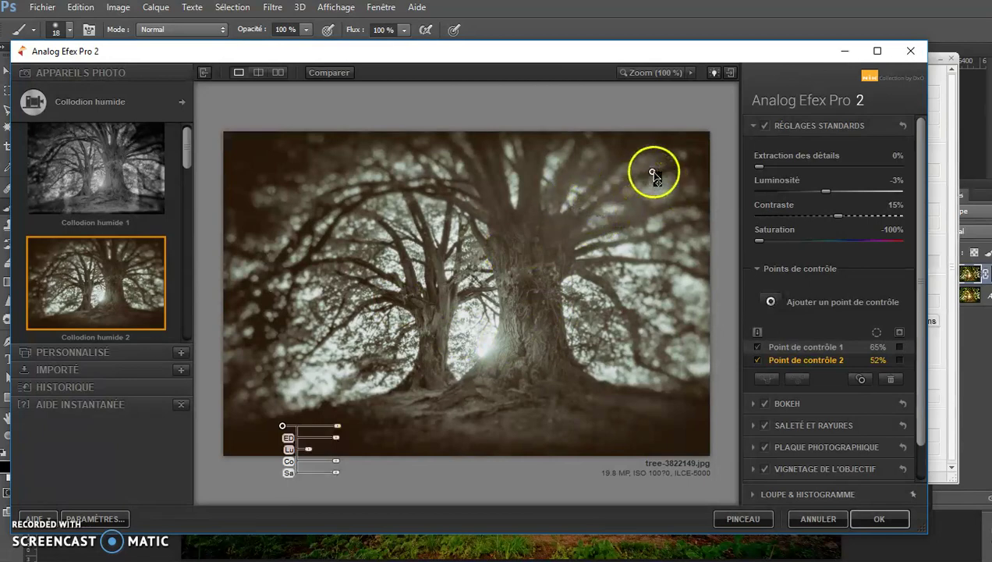
mouse_move(652, 172)
mouse_down()
mouse_move(633, 178)
mouse_move(624, 209)
mouse_move(631, 233)
mouse_move(348, 190)
mouse_move(309, 197)
mouse_move(333, 221)
mouse_move(358, 225)
mouse_up()
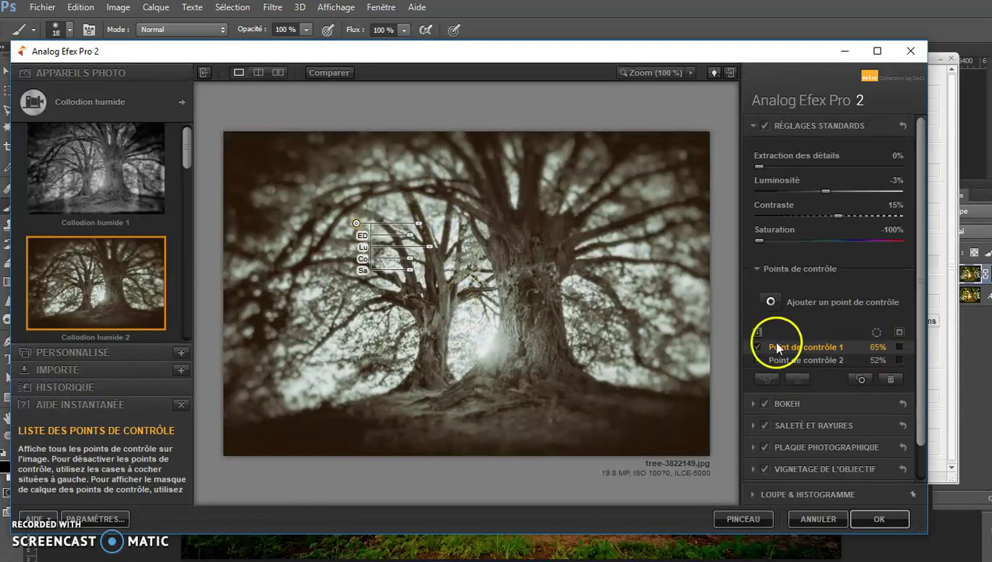
click(819, 360)
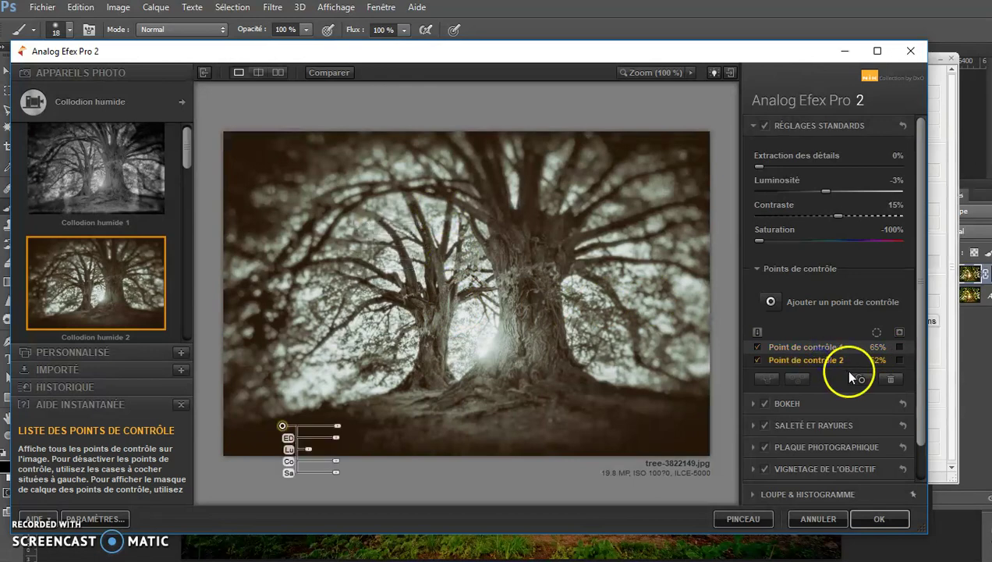
click(890, 380)
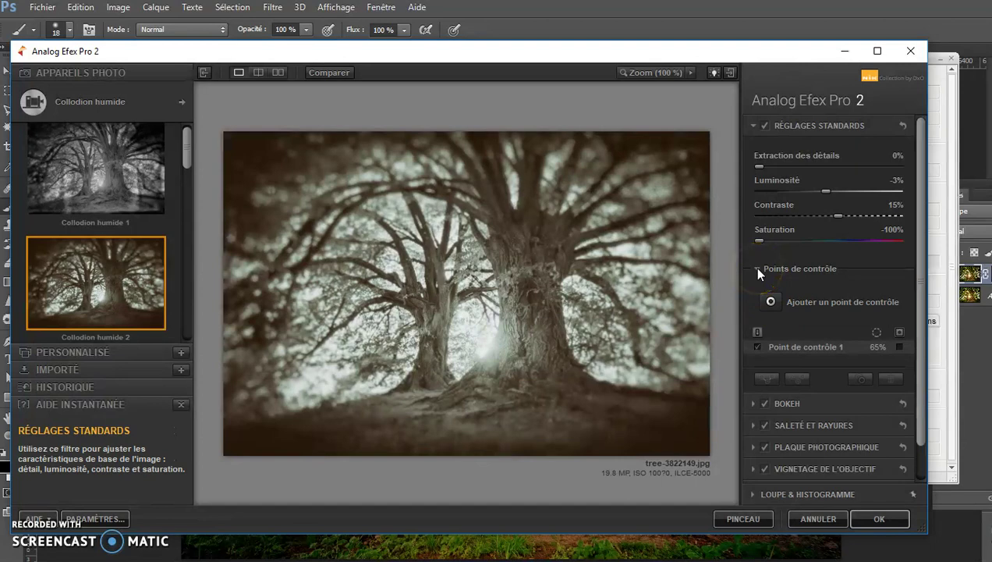
click(757, 268)
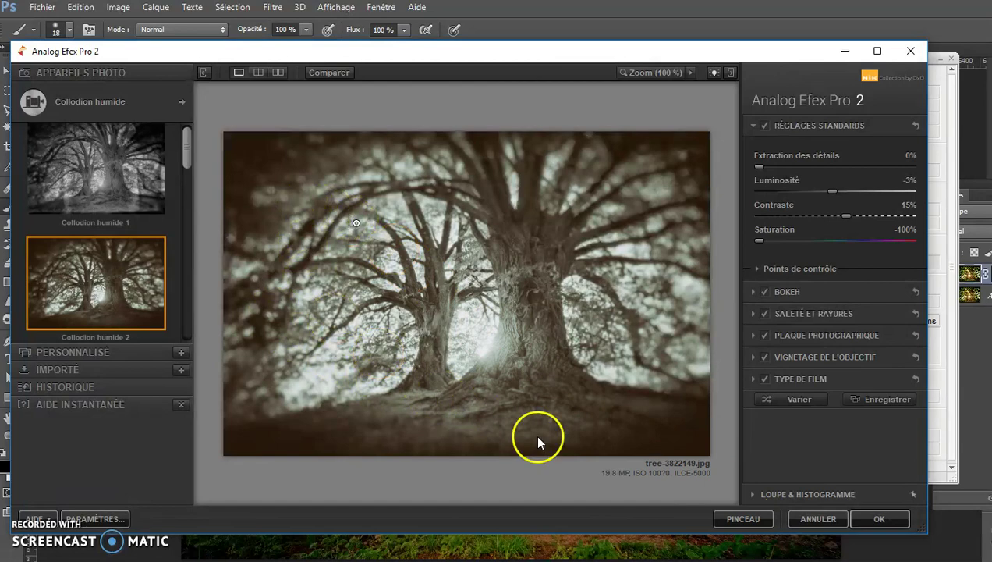
Step: Send the Analog Efex result to Photoshop via PINCEAU as a Nik Collection layer with a mask
click(747, 519)
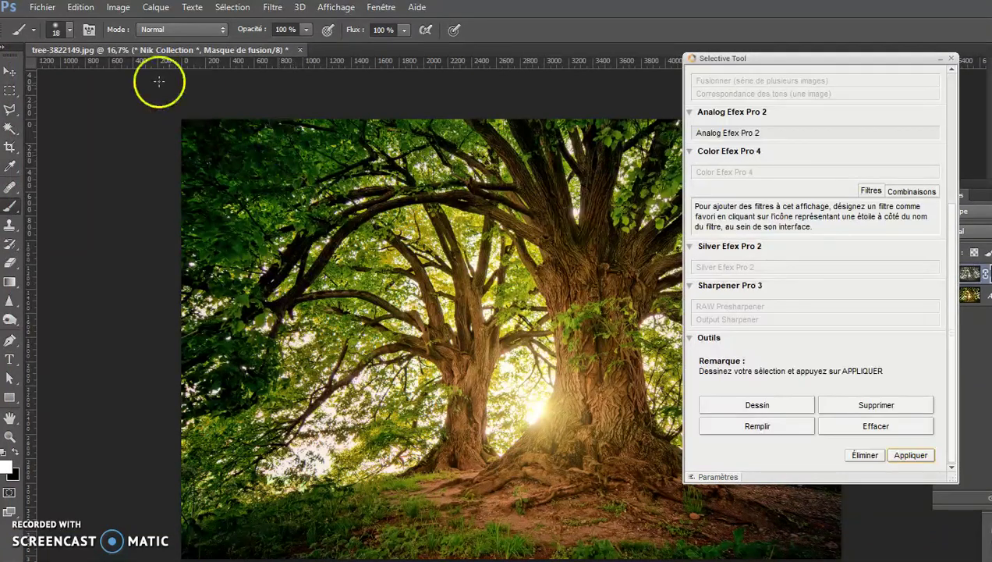
Step: Set the brush size to 3085 px
click(68, 31)
drag(128, 73, 174, 87)
click(166, 75)
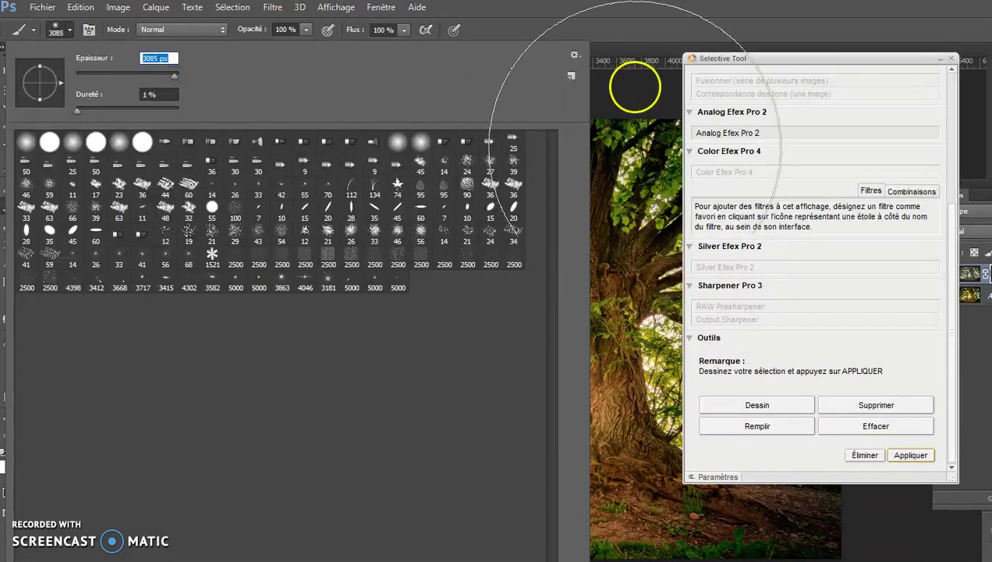
click(609, 101)
Step: Paint the effect over the upper-left, bottom grass and top-right foliage
mouse_move(295, 233)
mouse_down()
mouse_move(284, 210)
mouse_move(261, 237)
mouse_up()
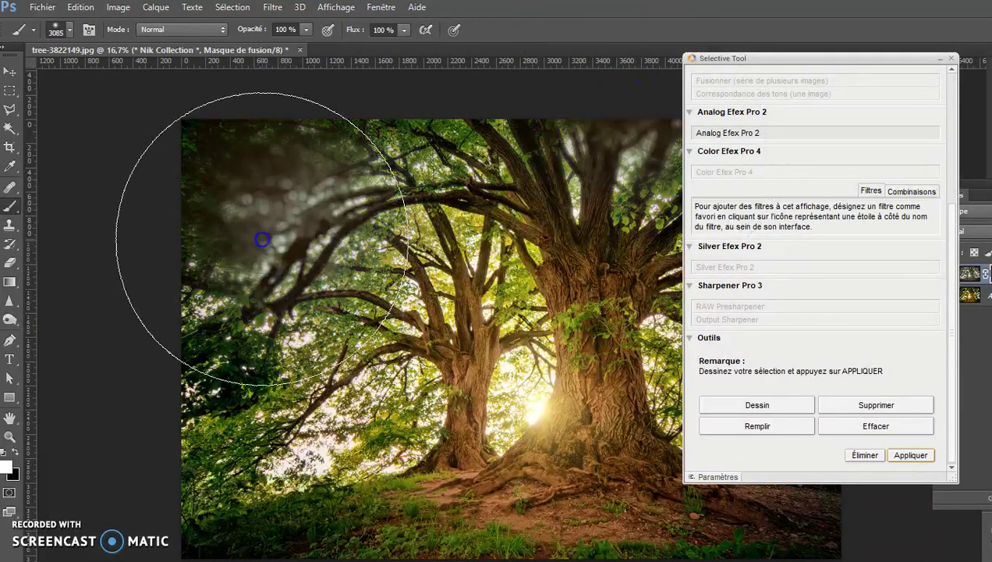
drag(749, 60, 925, 61)
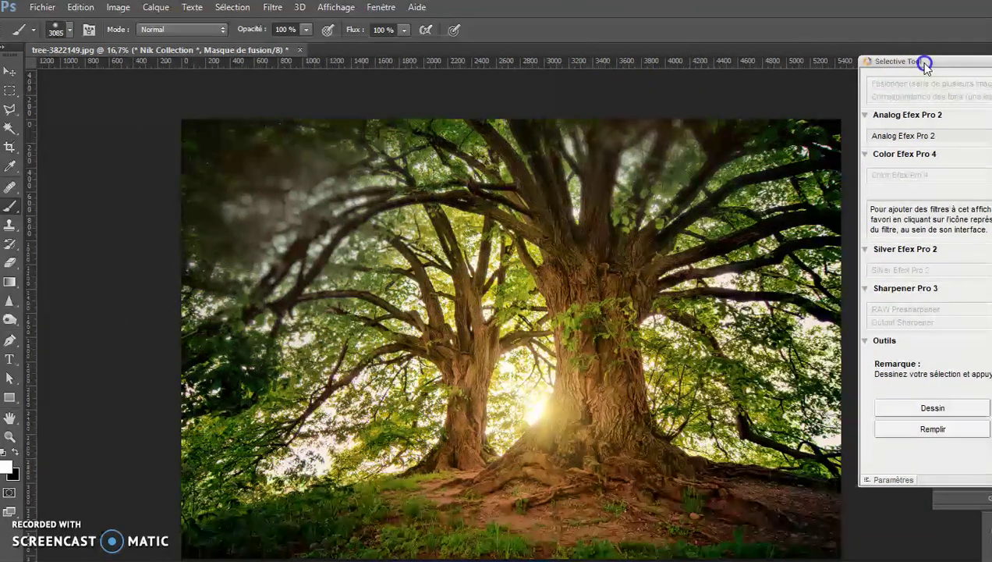
mouse_move(168, 181)
mouse_down()
mouse_move(229, 170)
mouse_move(214, 312)
mouse_move(228, 431)
mouse_up()
mouse_move(312, 503)
mouse_down()
mouse_move(222, 549)
mouse_move(463, 541)
mouse_move(458, 524)
mouse_move(538, 558)
mouse_move(769, 546)
mouse_up()
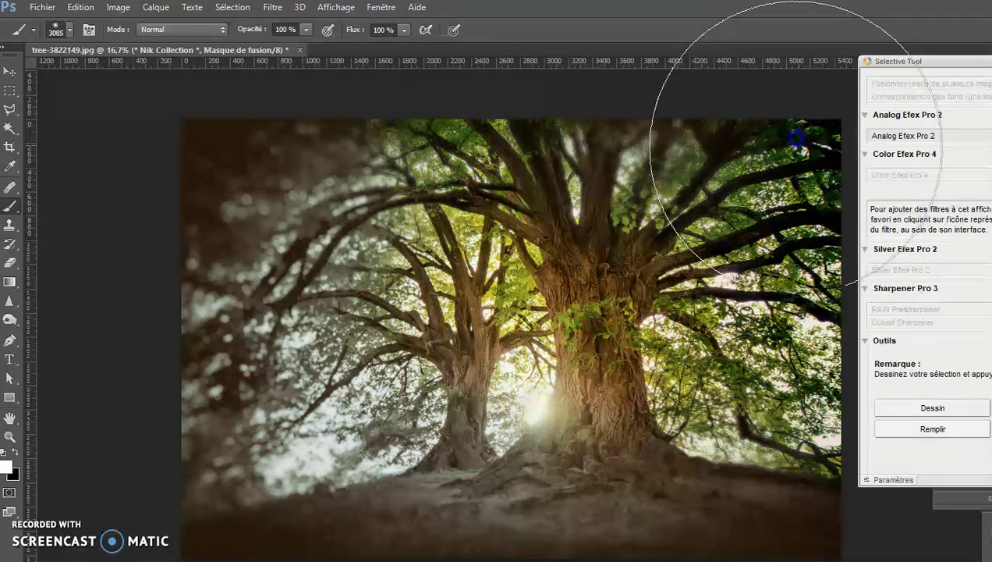
drag(796, 137, 582, 78)
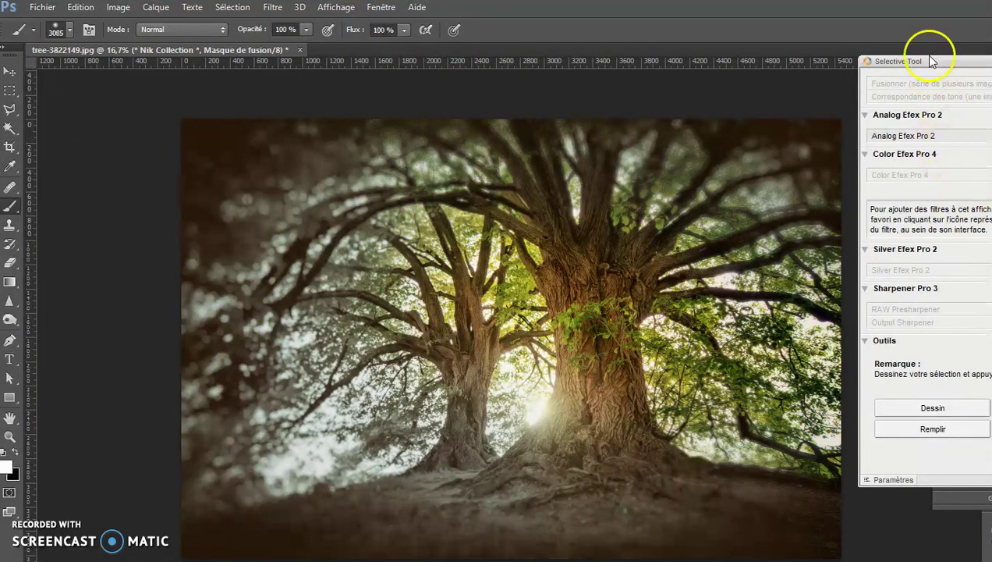
Step: Paint the effect over the top-middle branches and the centre and lower trees
drag(931, 61, 707, 50)
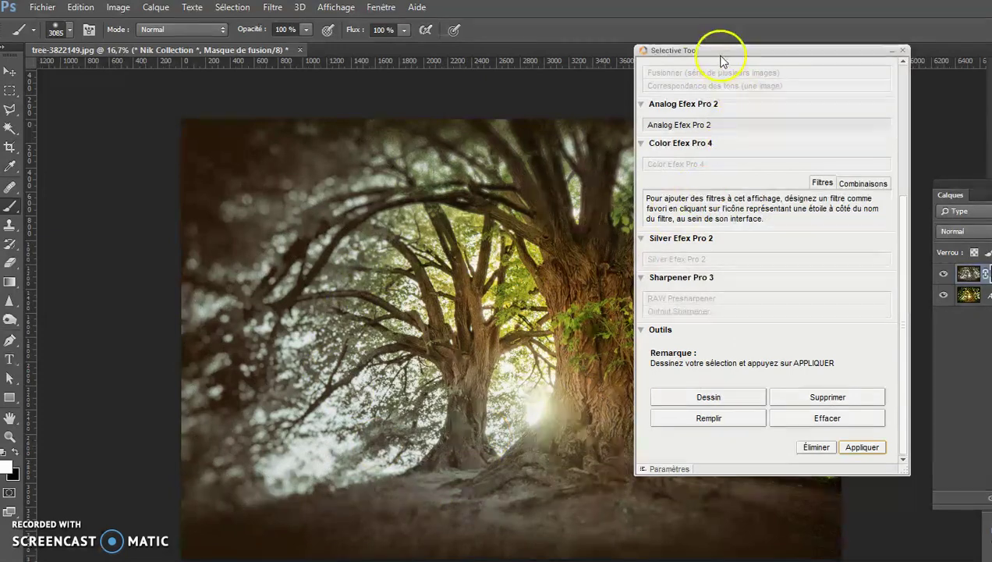
click(708, 418)
mouse_move(667, 52)
mouse_down()
mouse_move(861, 55)
mouse_move(788, 40)
mouse_up()
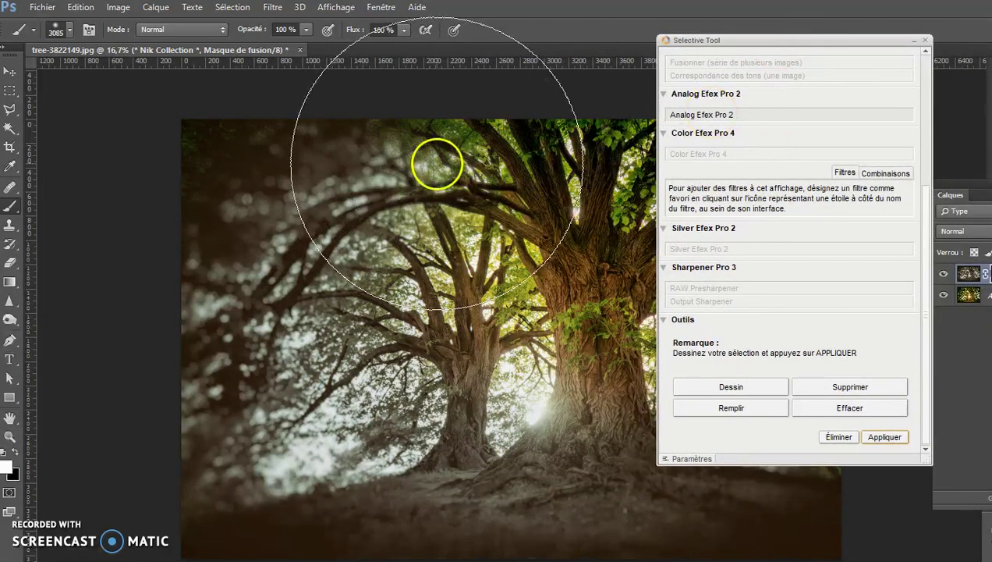
drag(431, 163, 420, 165)
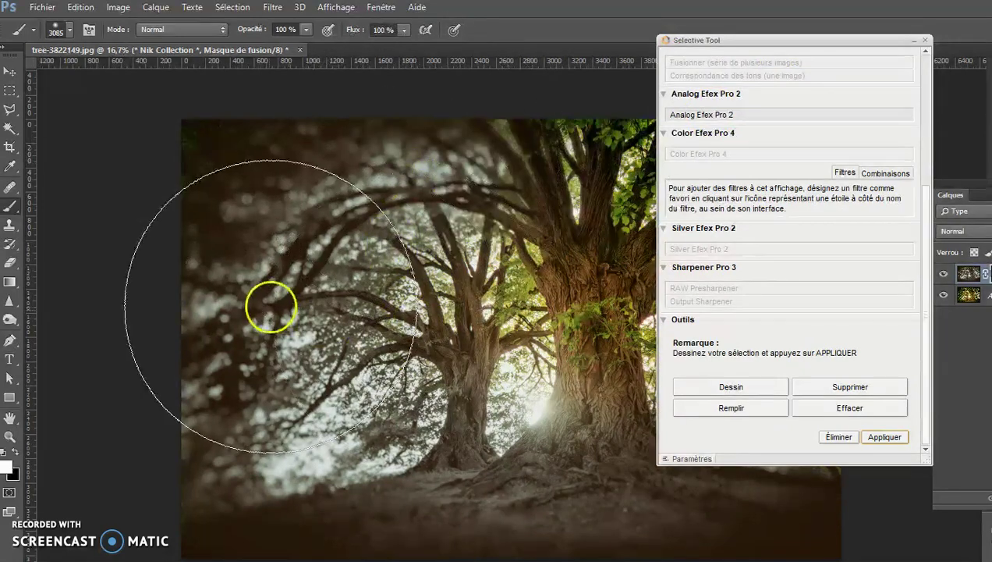
drag(423, 361, 499, 355)
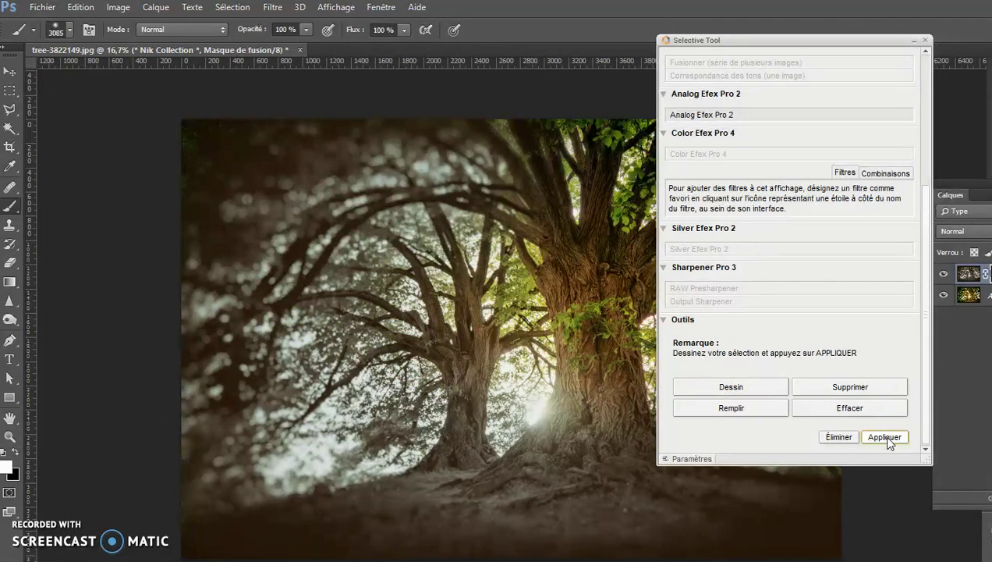
Step: Commit the painted mask with Appliquer, then start Color Efex Pro 4 on the tree photo
click(886, 437)
click(775, 32)
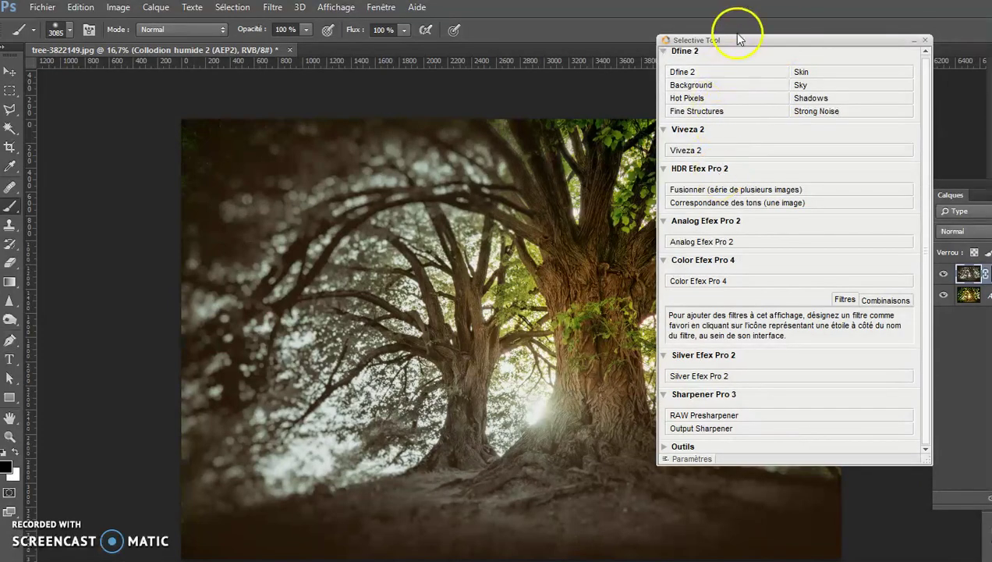
drag(723, 39, 796, 80)
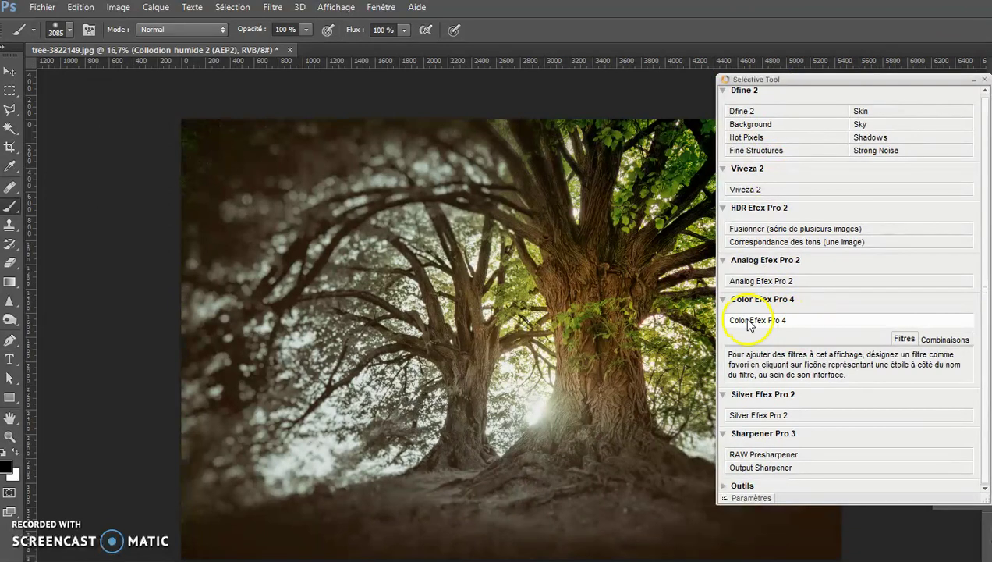
click(747, 323)
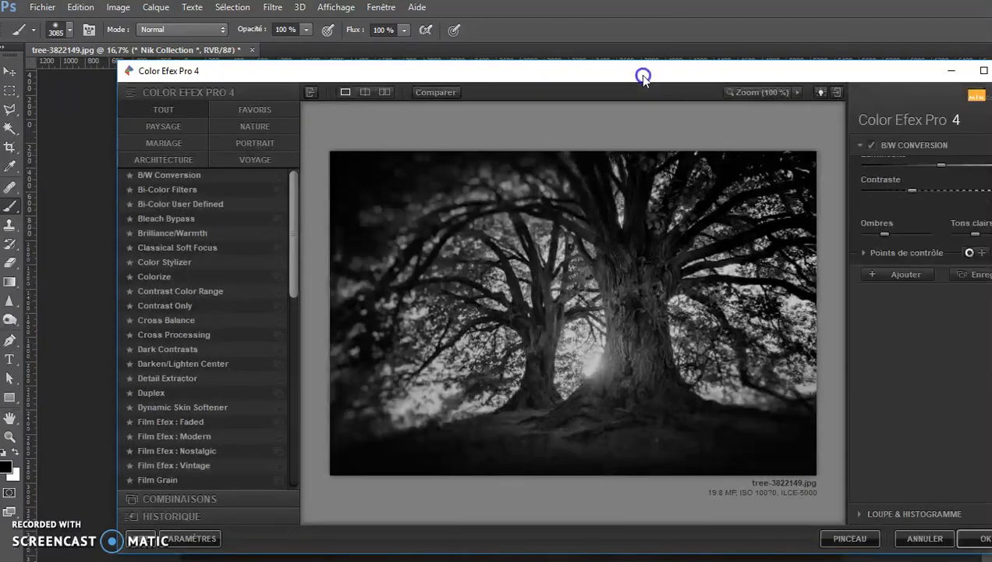
Step: Reposition the Color Efex Pro 4 window, check the B/W Conversion presets, and expand Points de contrôle
drag(643, 75, 552, 59)
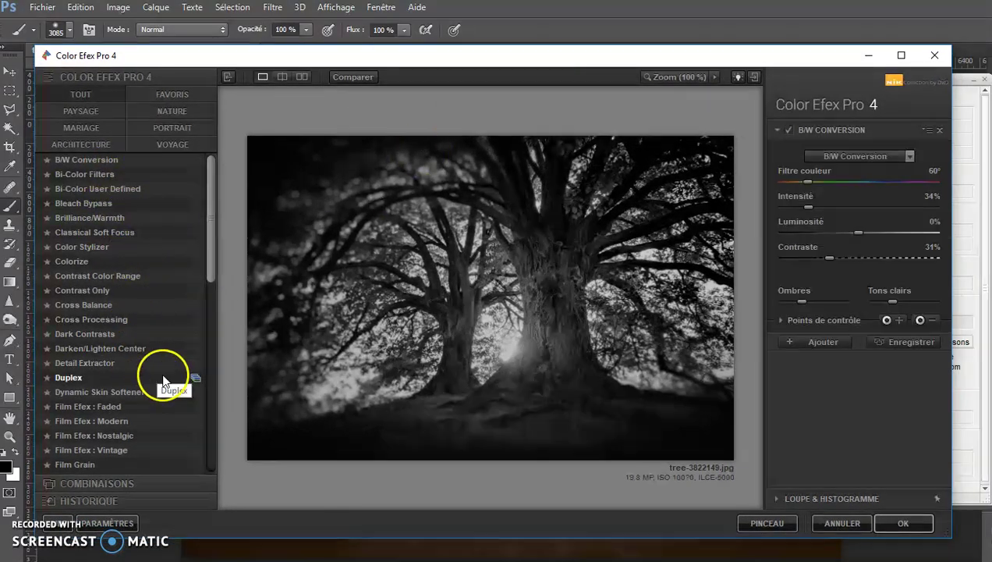
scroll(164, 381, down, 3)
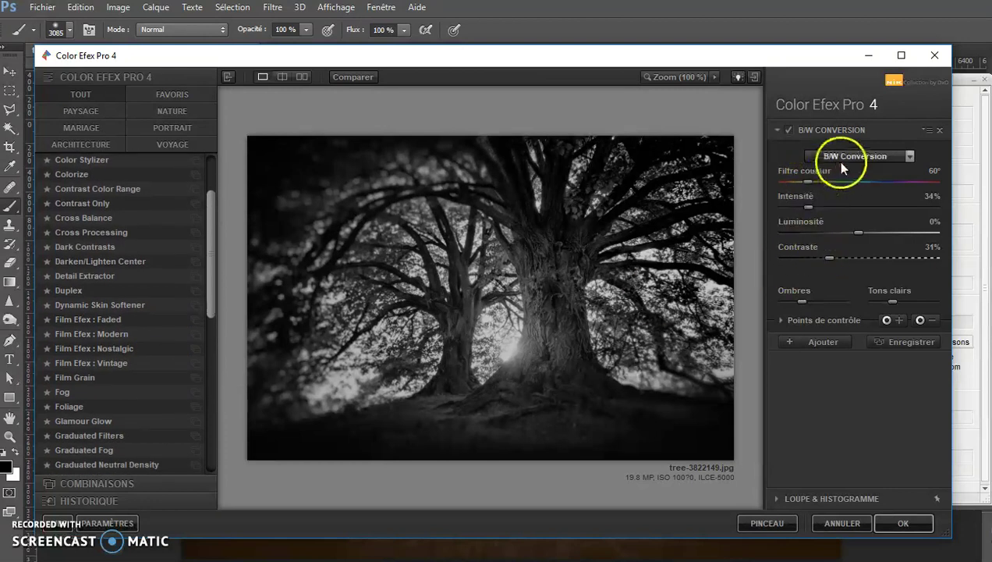
click(862, 157)
click(864, 157)
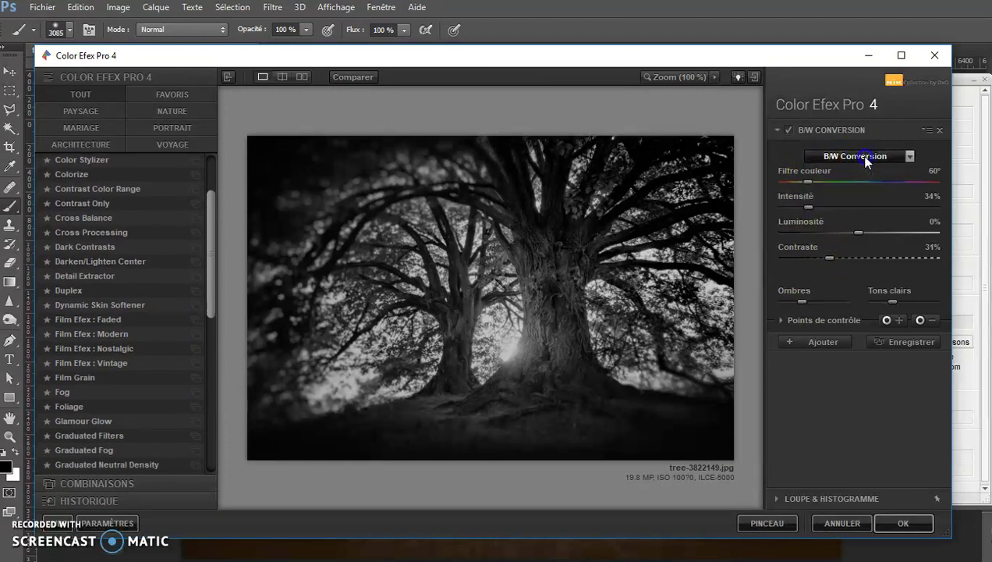
click(783, 321)
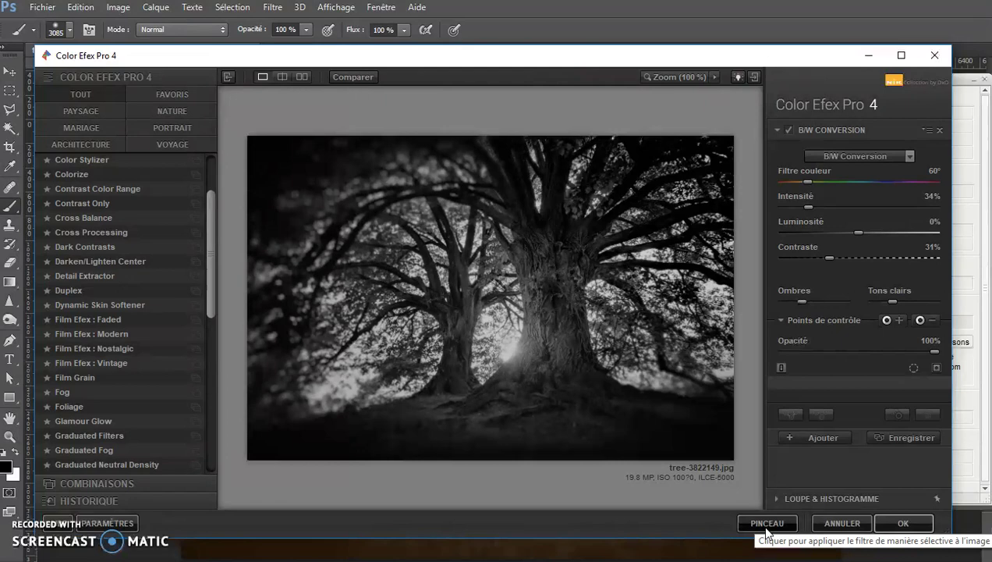
Step: Cancel out of Color Efex Pro 4 without applying any filter
click(839, 524)
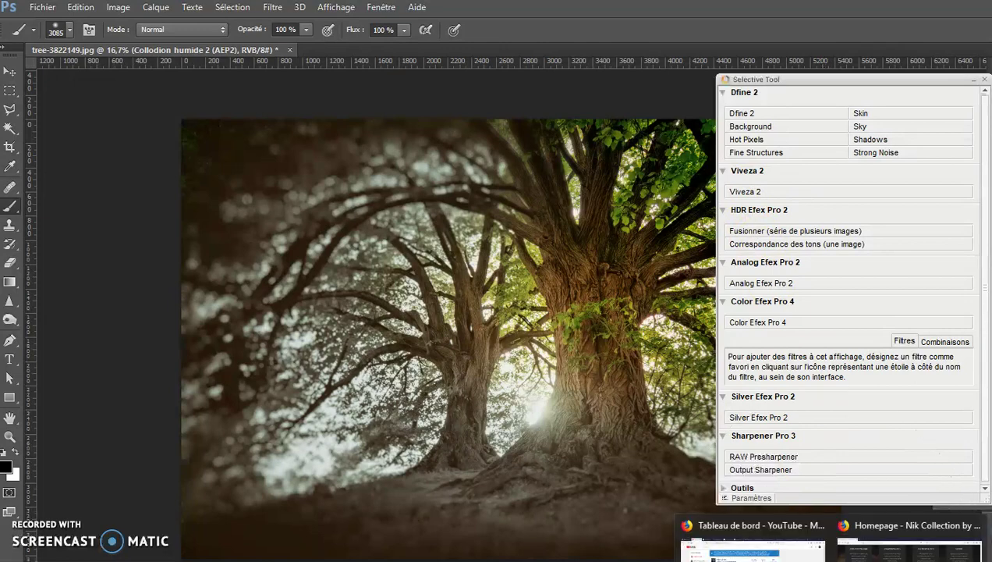
click(886, 527)
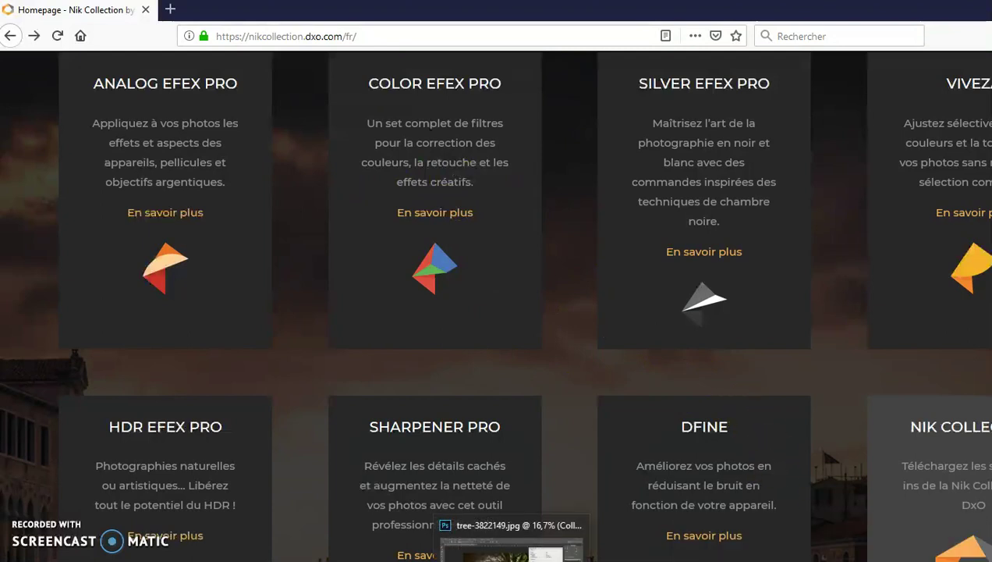
click(507, 538)
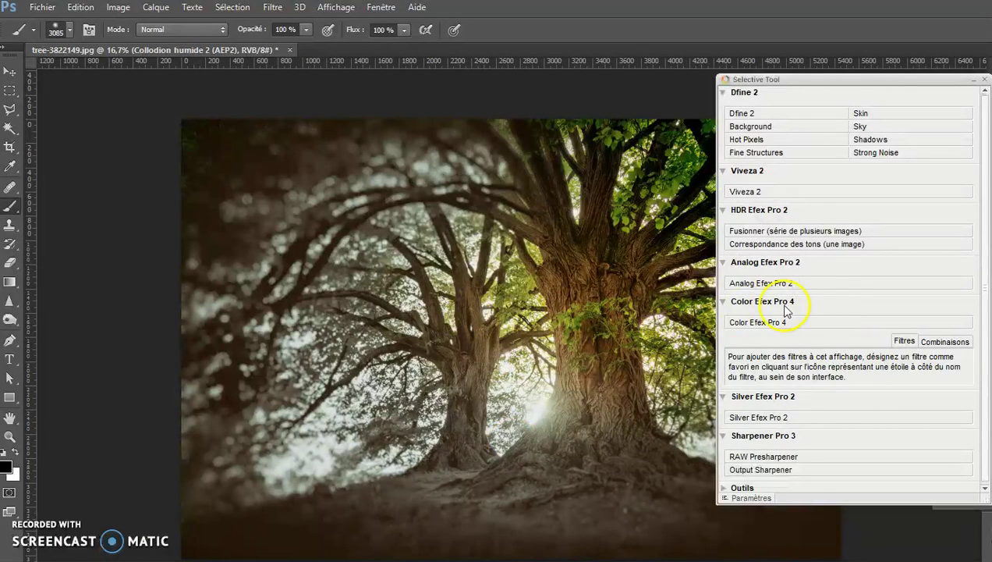
Step: Paint the layer mask over the left tree and the photo's left edge to restore contrast
mouse_move(590, 321)
mouse_down()
mouse_move(560, 336)
mouse_move(575, 329)
mouse_up()
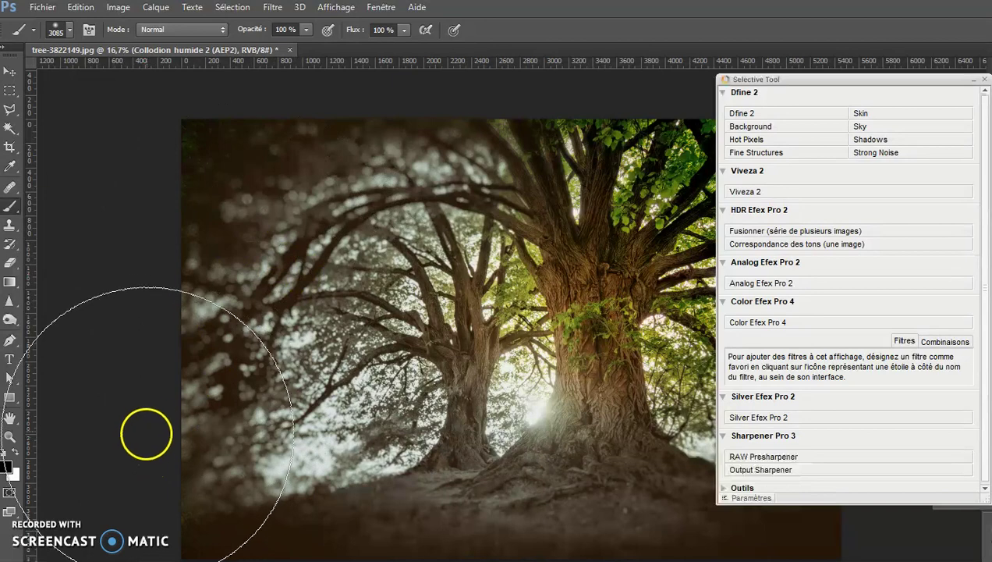
drag(160, 376, 147, 376)
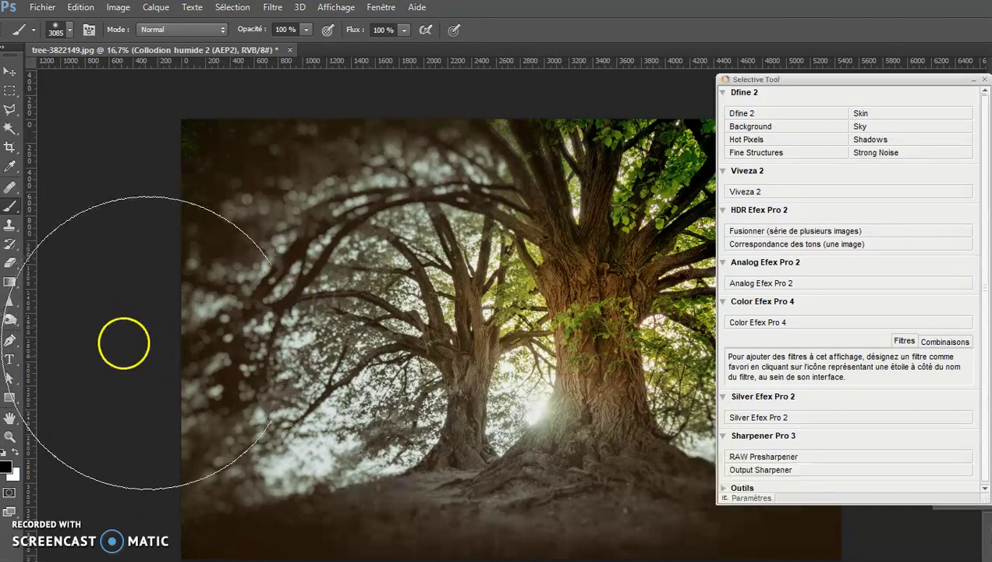